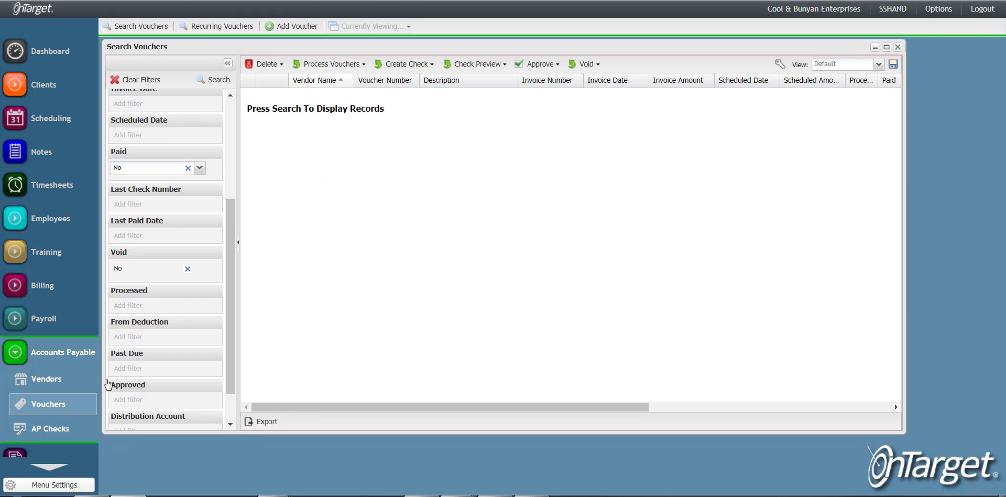
Open the Configure Roles window from the Configure security settings.
click(539, 70)
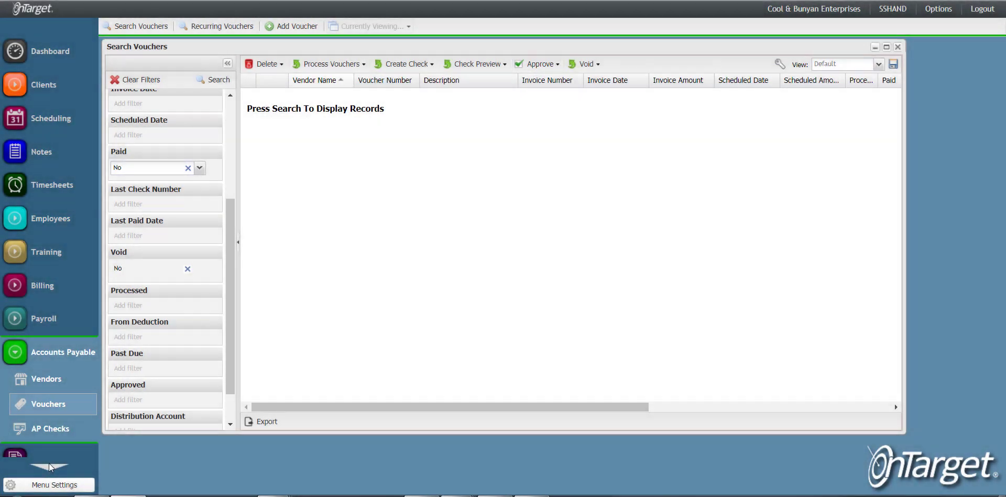
click(48, 463)
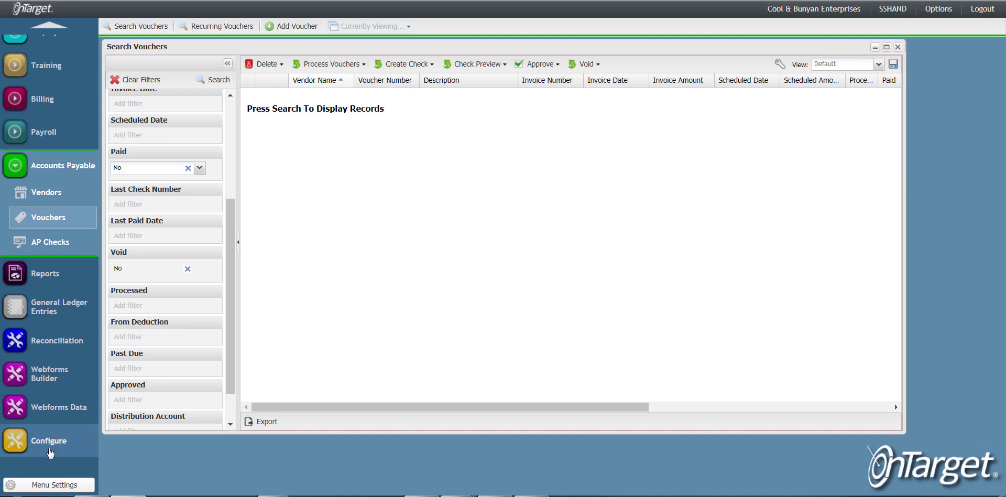
click(51, 452)
click(209, 26)
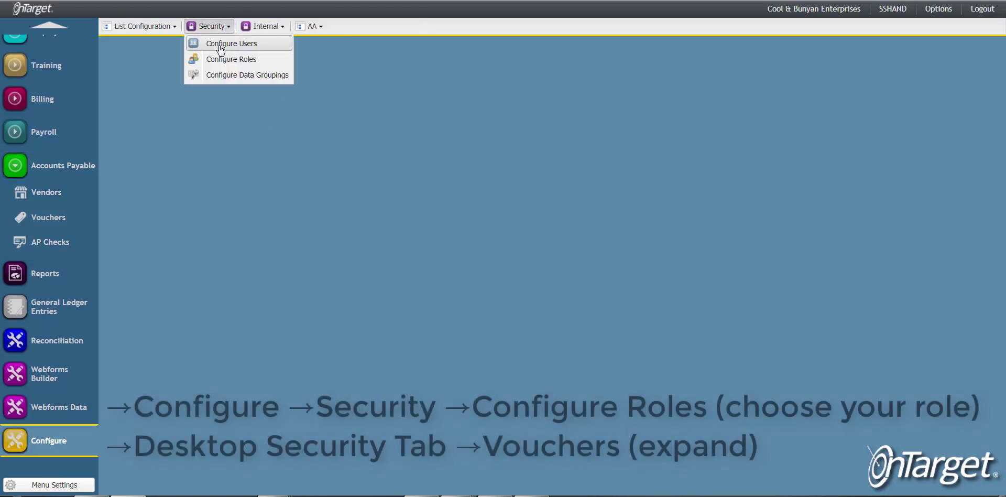
click(266, 60)
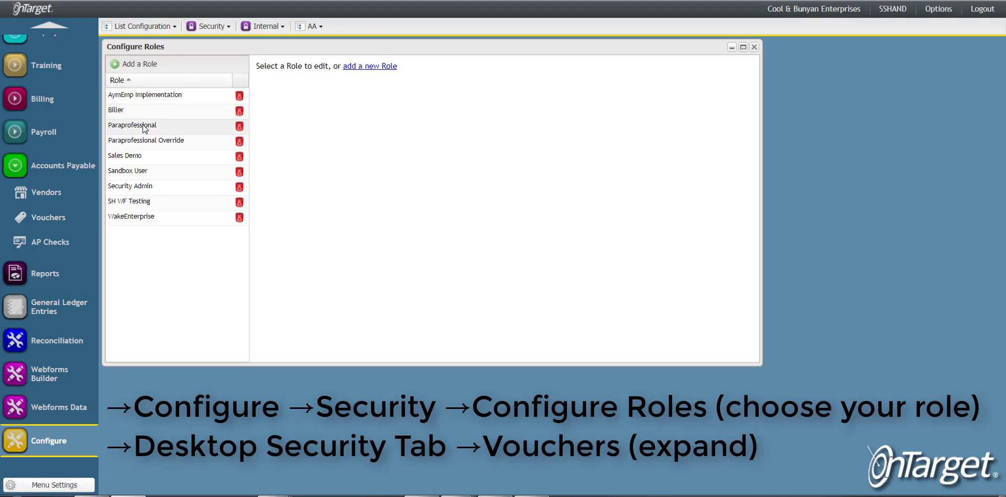
Select the Sandbox User role and expand the Vouchers section of its Desktop Security permissions.
click(147, 171)
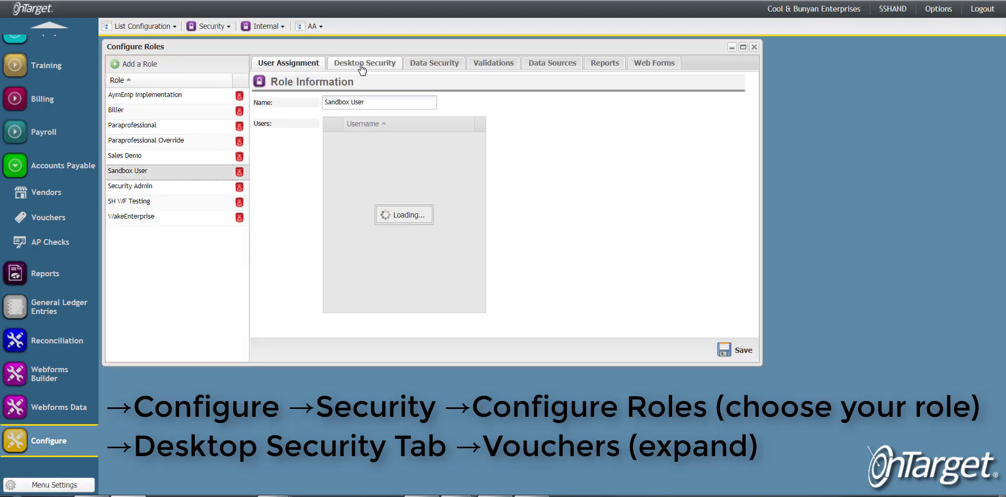
click(361, 63)
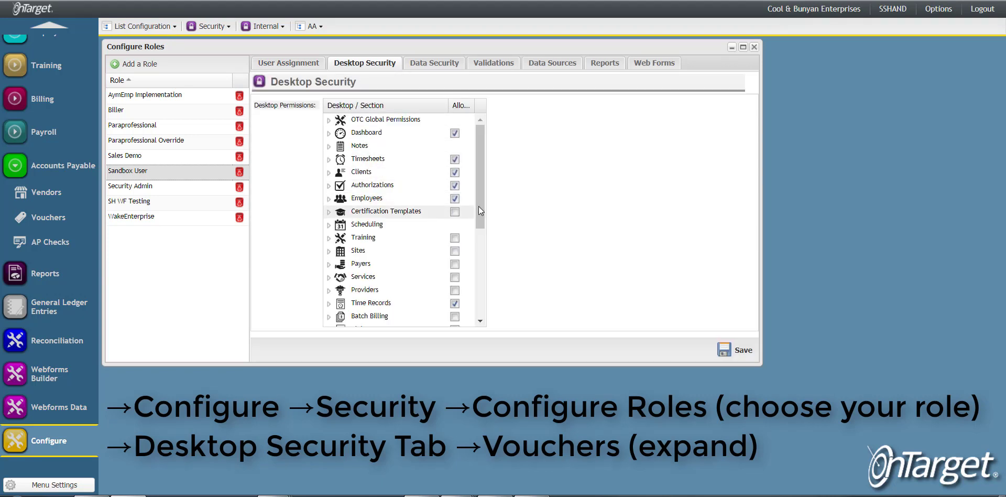
drag(479, 206, 481, 287)
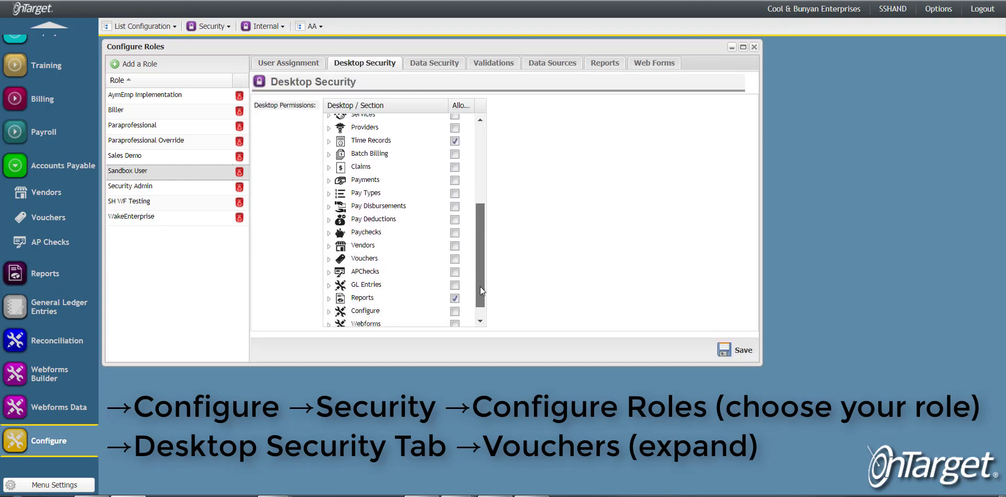
click(329, 256)
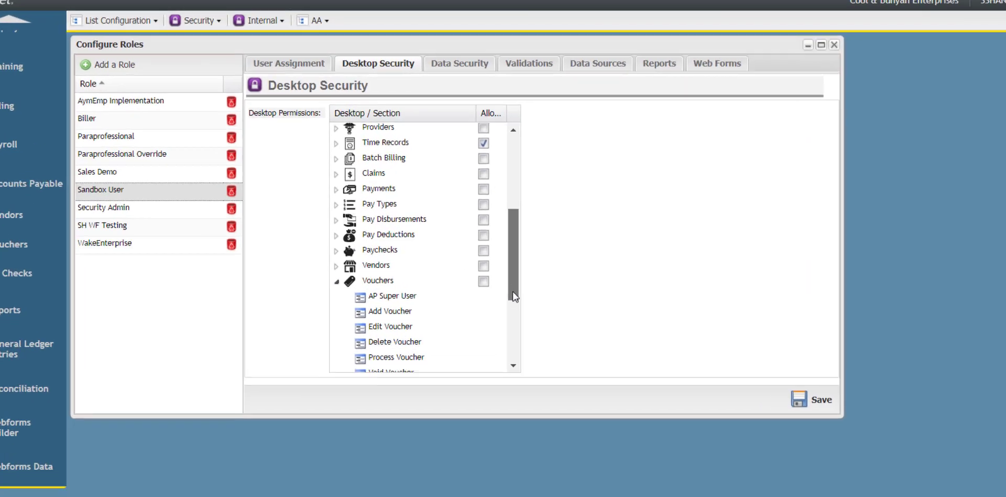
drag(477, 247, 482, 282)
drag(587, 401, 587, 412)
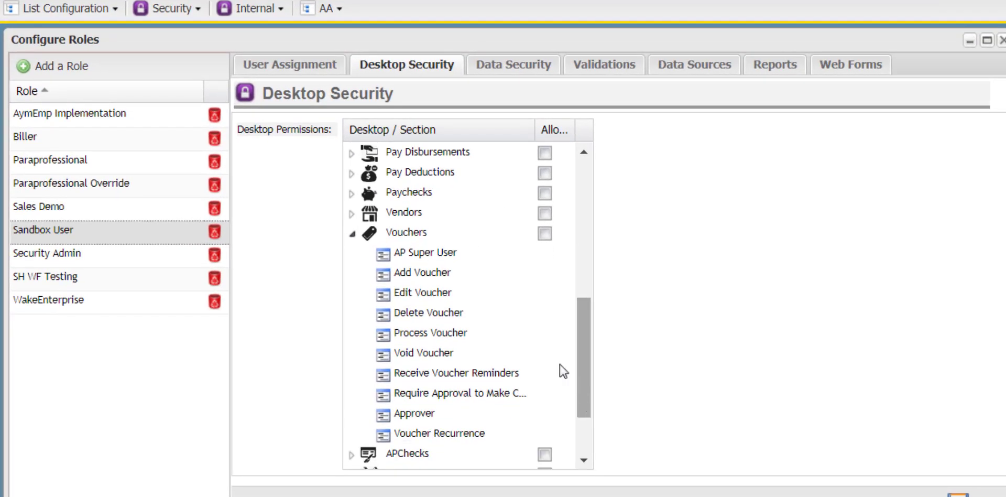
Allow all Vouchers permissions for the role and toggle Require Approval to Make Checks and Approver.
click(544, 233)
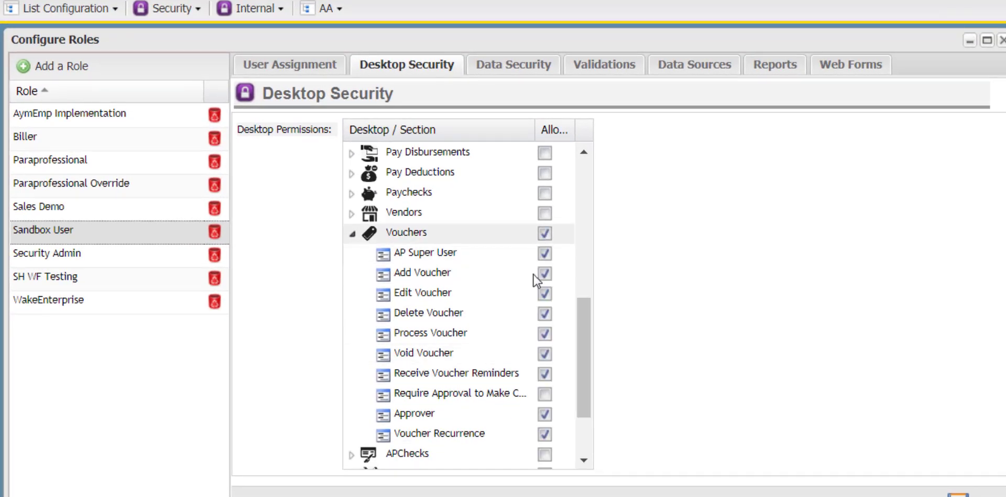
click(546, 395)
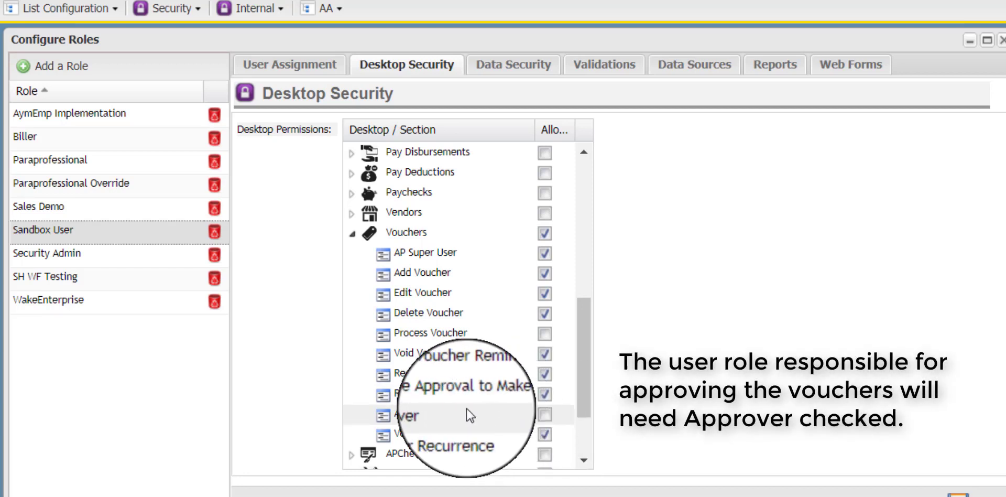
click(546, 418)
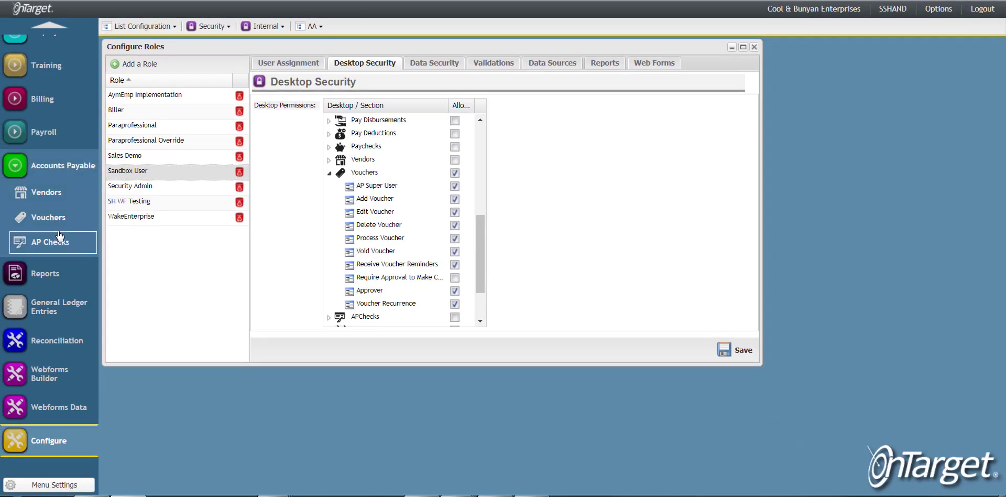
Open Vouchers, set the Approved filter to No, and search the vouchers.
click(61, 223)
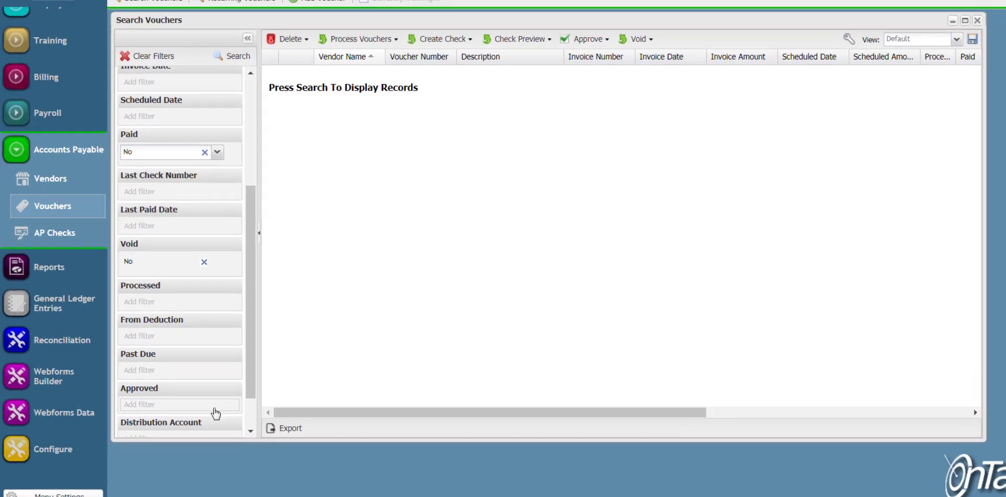
click(215, 409)
click(216, 409)
click(201, 436)
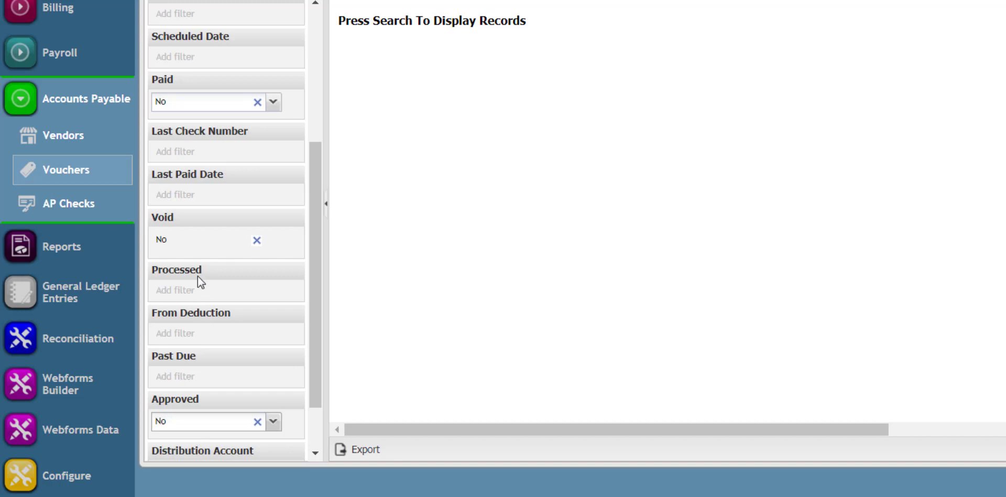
drag(314, 150, 325, 81)
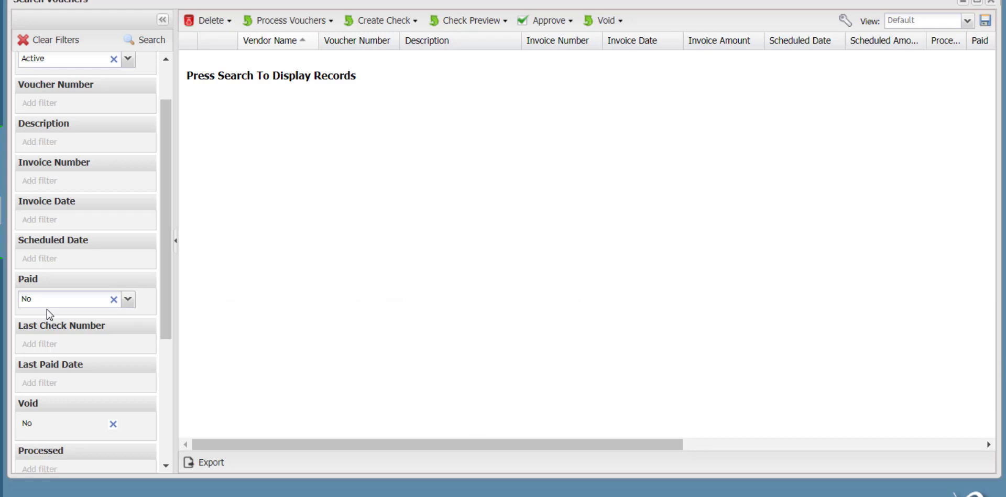
click(149, 39)
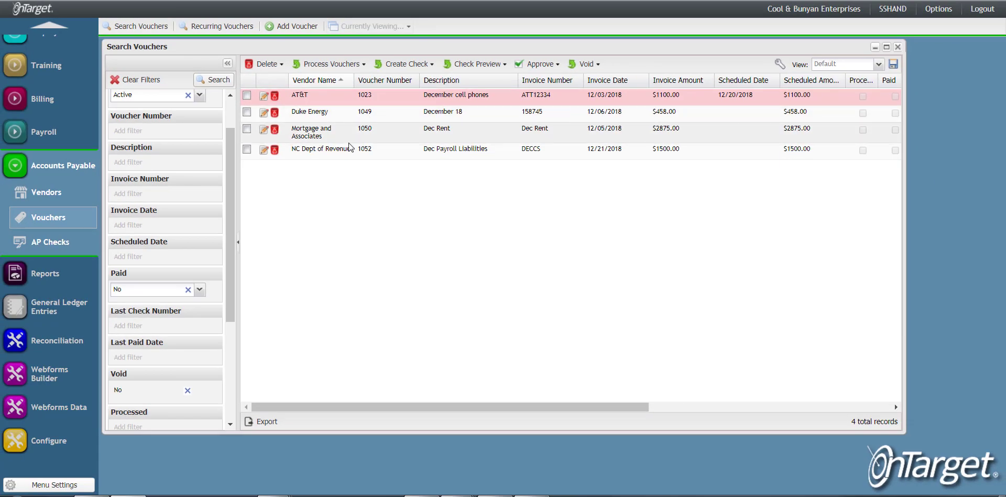
Open the Duke Energy voucher and scroll through the voucher list columns to review them.
double_click(323, 114)
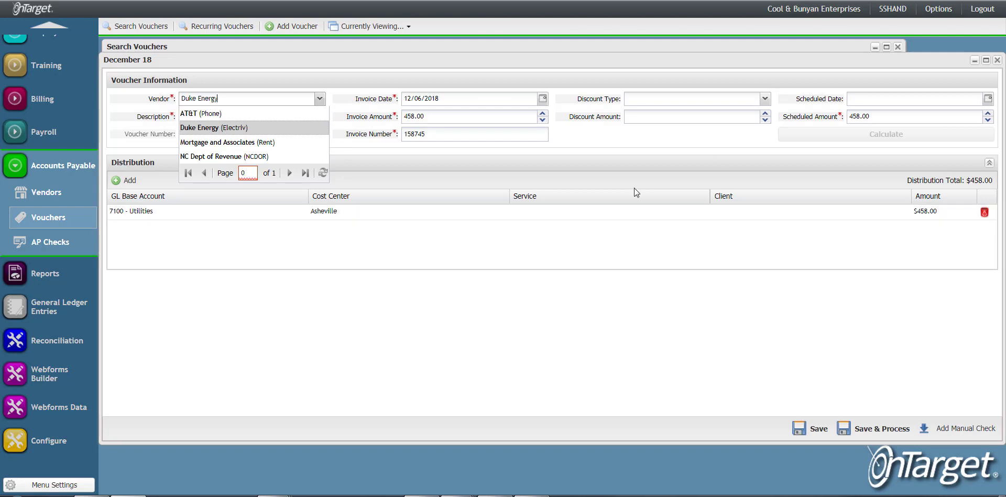
click(997, 60)
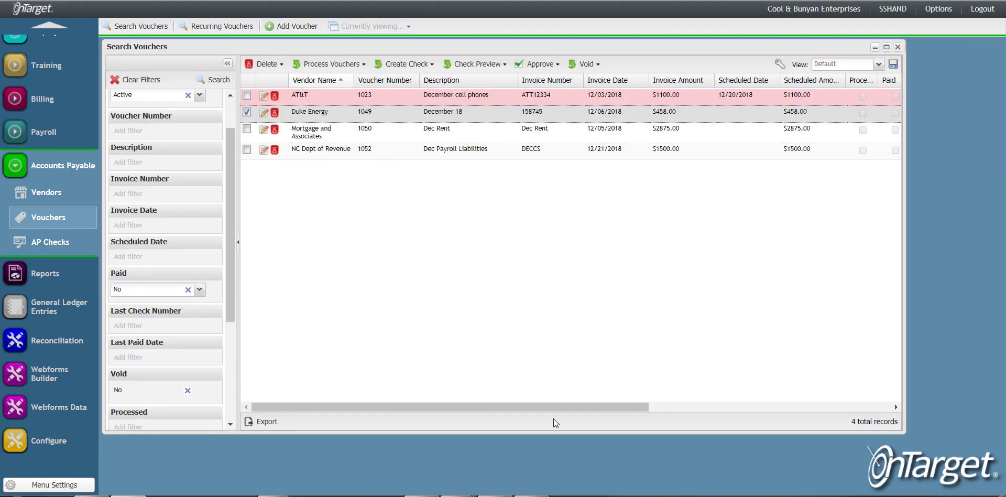
drag(574, 405, 595, 406)
scroll(655, 421, right, 10)
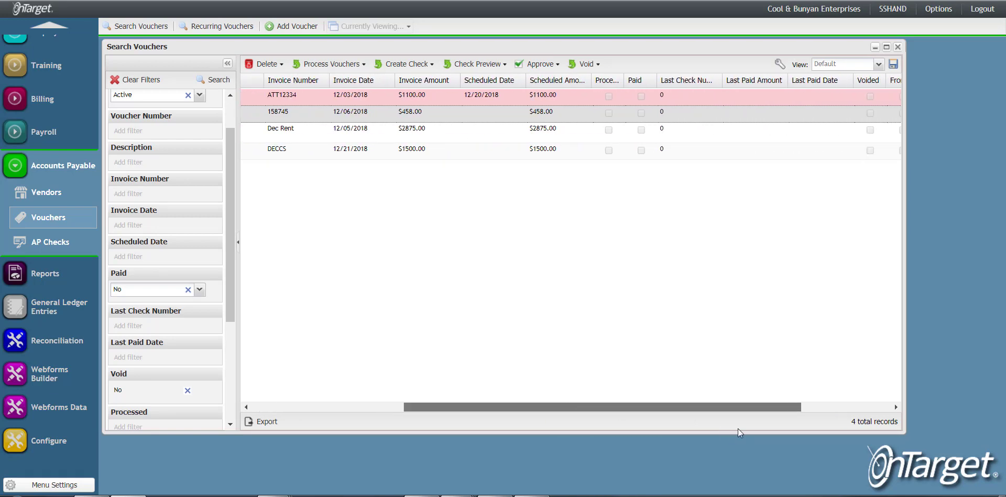
scroll(693, 422, left, 10)
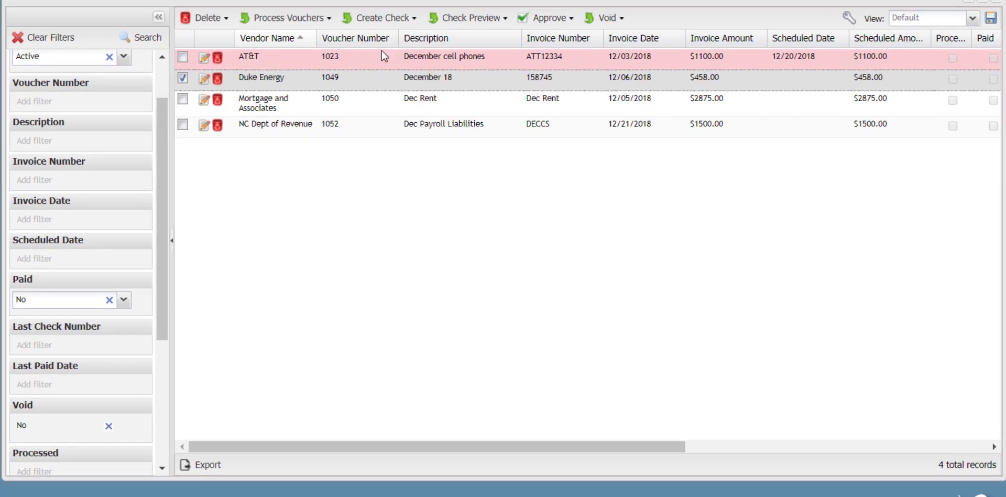
Approve the listed vouchers using the Approve From All option.
click(557, 49)
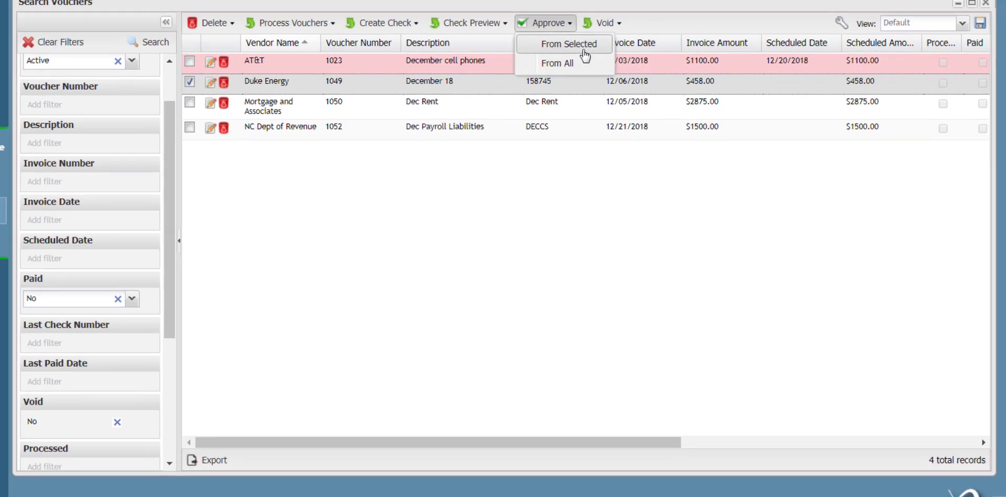
click(584, 53)
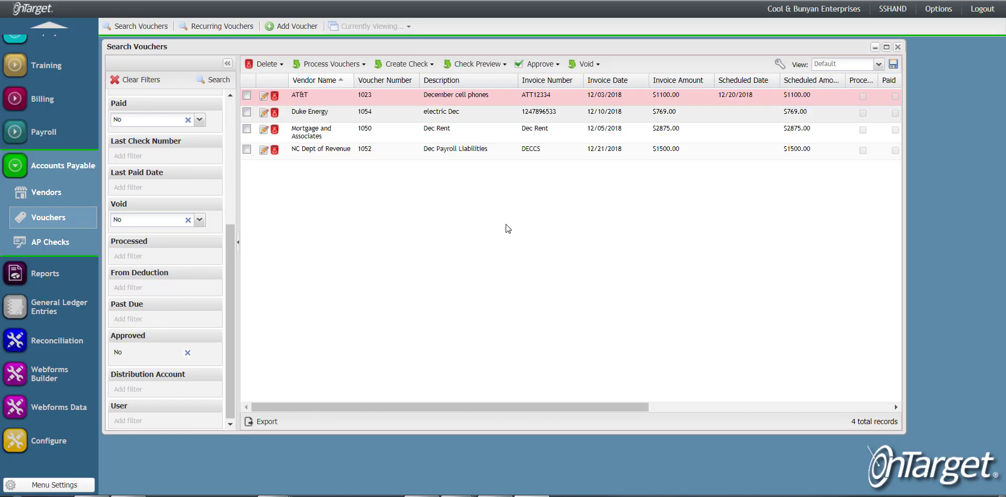
Open the Accounts Payable Rules configuration and close it.
click(80, 428)
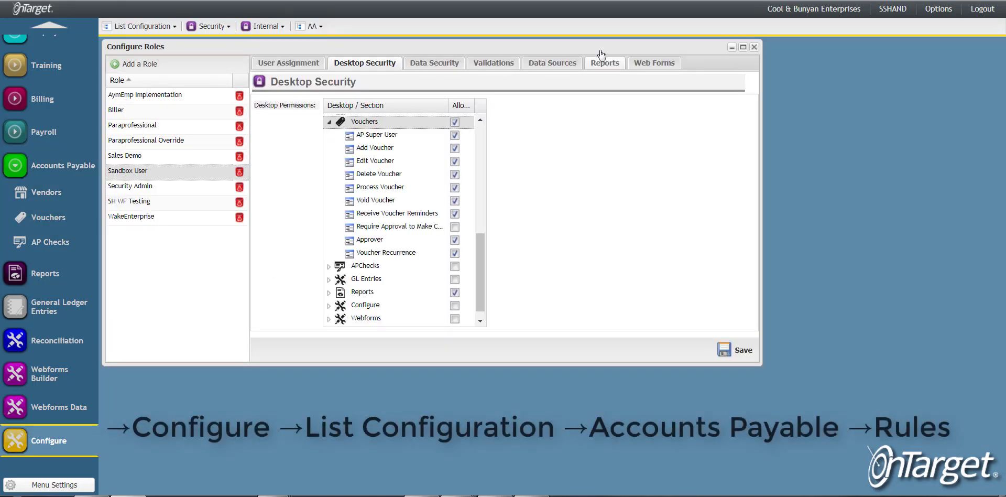
click(152, 27)
mouse_move(156, 80)
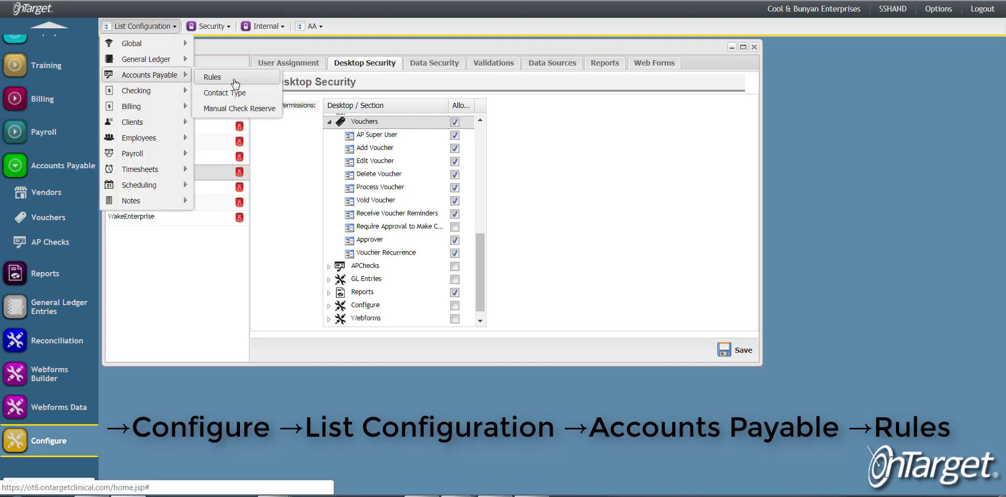
click(235, 78)
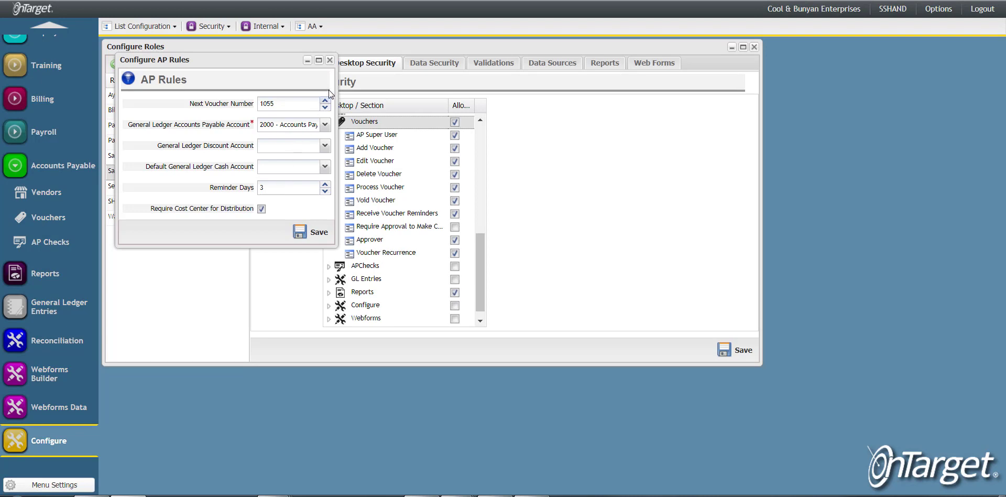
click(330, 60)
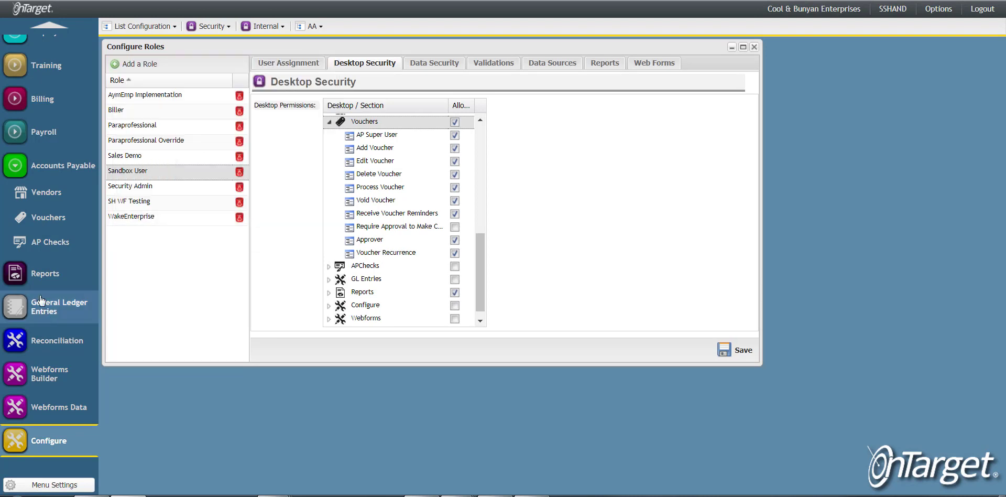
Set the Duke Energy voucher's scheduled date to 12/29/2018, save it, and close the voucher.
click(61, 222)
double_click(614, 107)
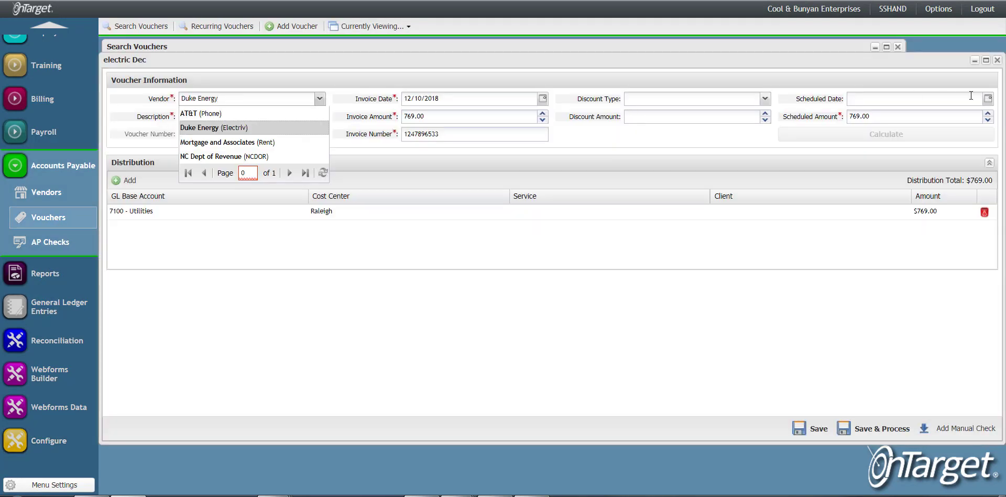
click(988, 98)
click(952, 190)
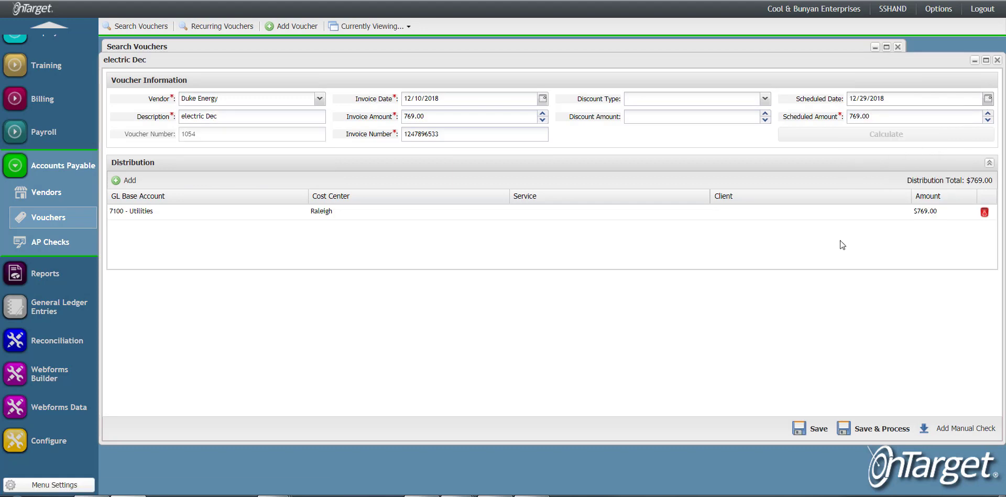
click(806, 429)
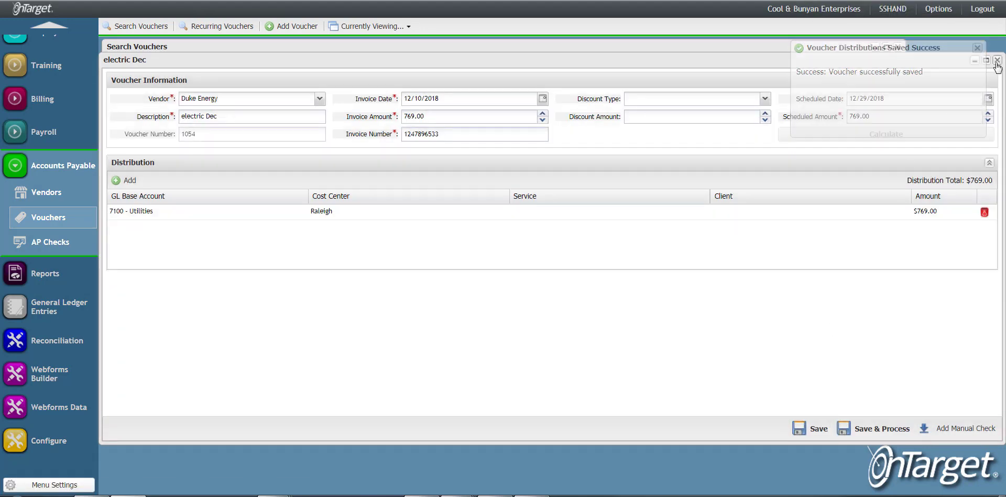
click(998, 61)
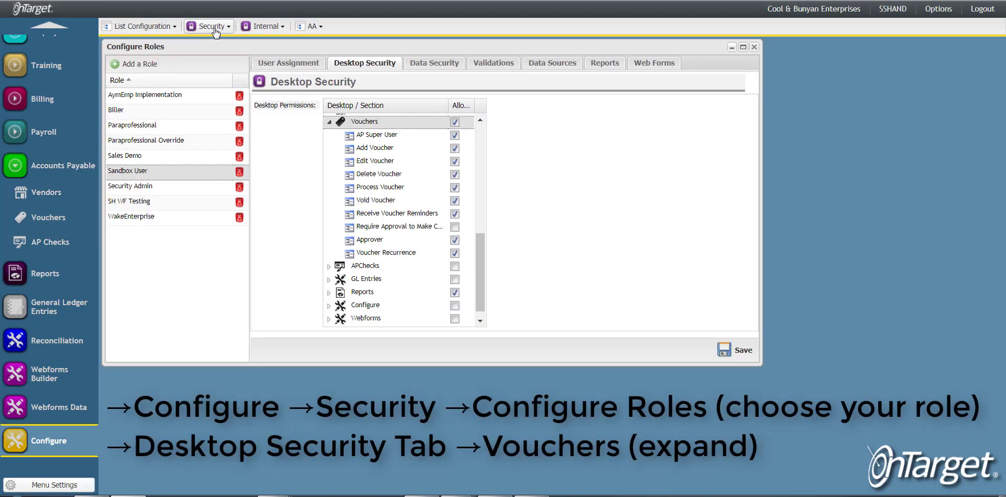
Reopen the role's Vouchers desktop permissions to review them.
click(213, 30)
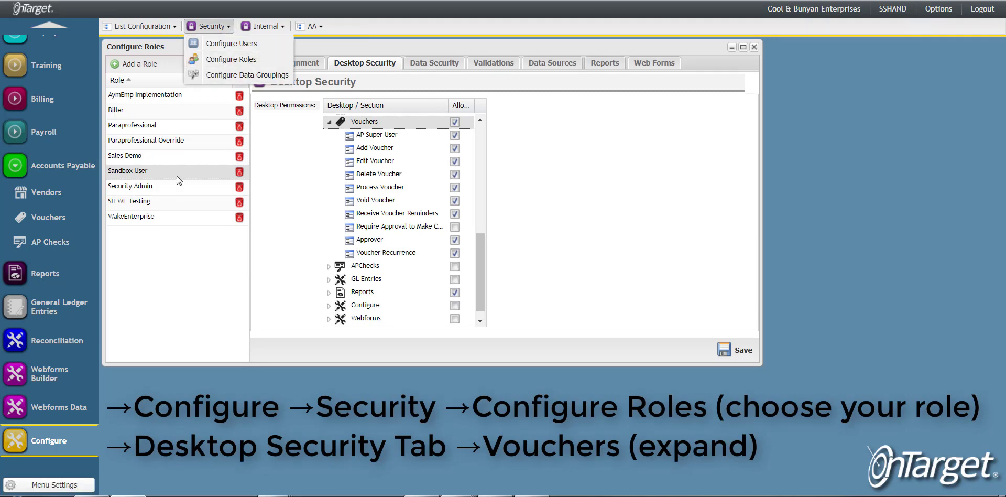
click(344, 67)
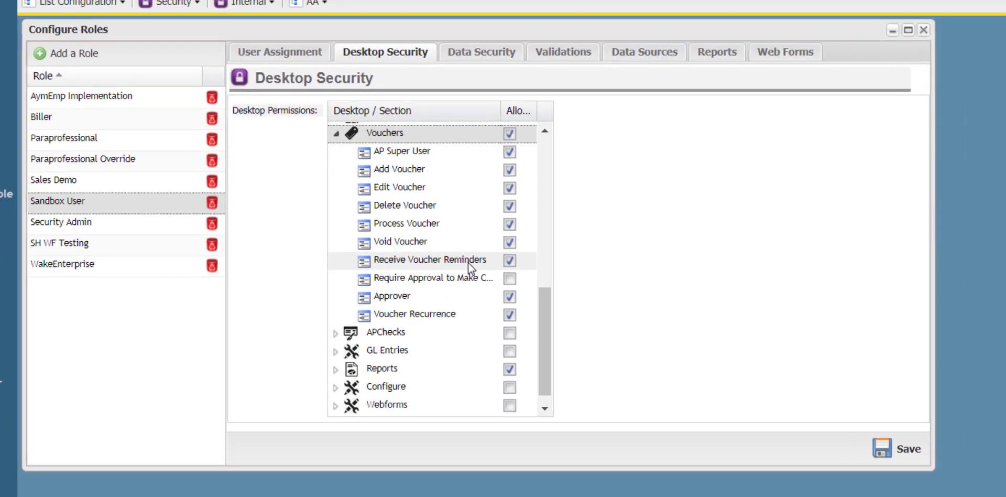
mouse_move(436, 216)
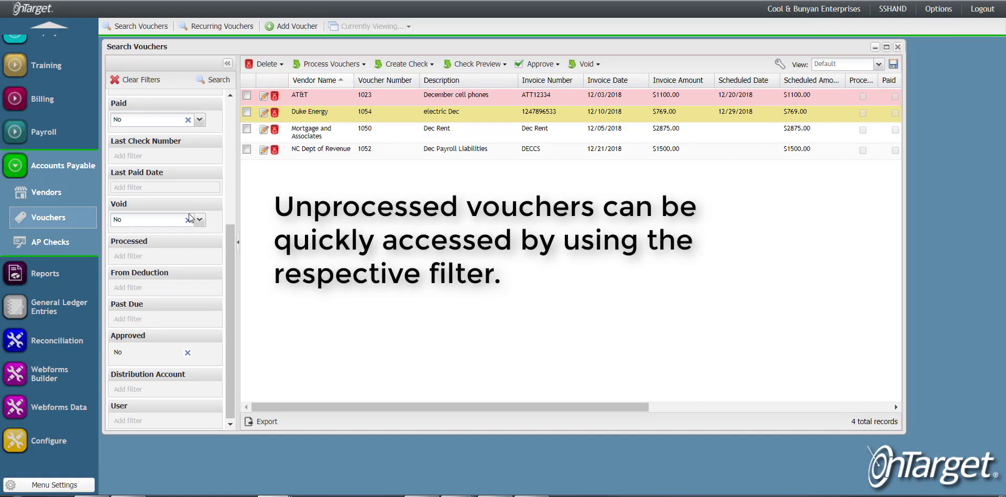
Filter the voucher list to unprocessed vouchers by setting Processed to No and running the search.
click(188, 353)
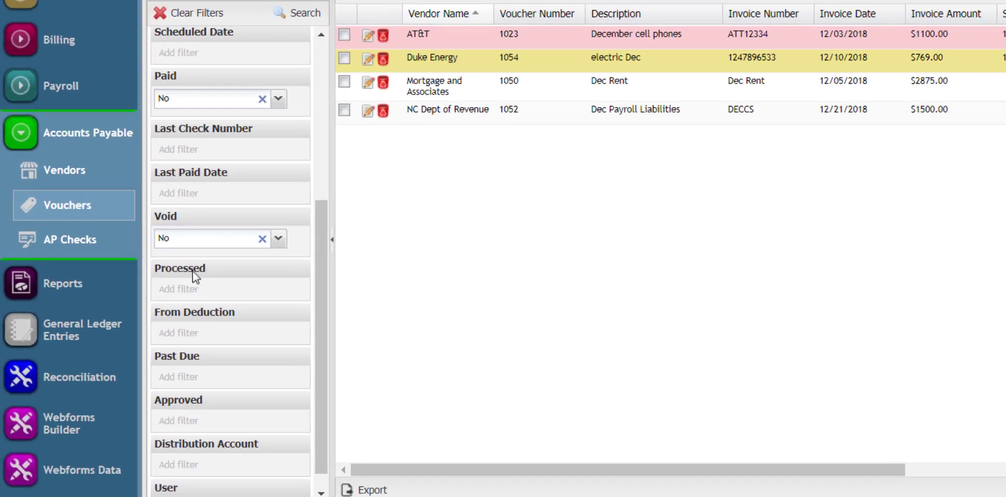
click(193, 256)
click(300, 293)
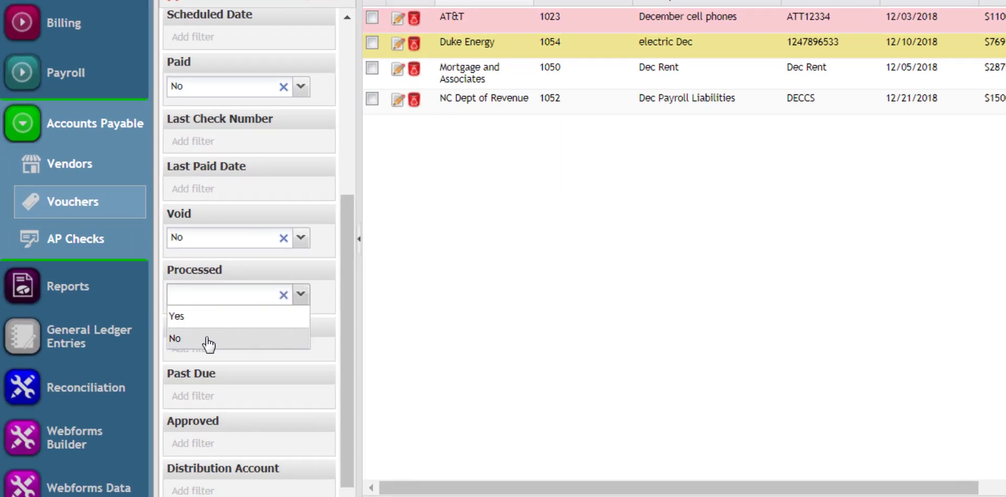
click(207, 338)
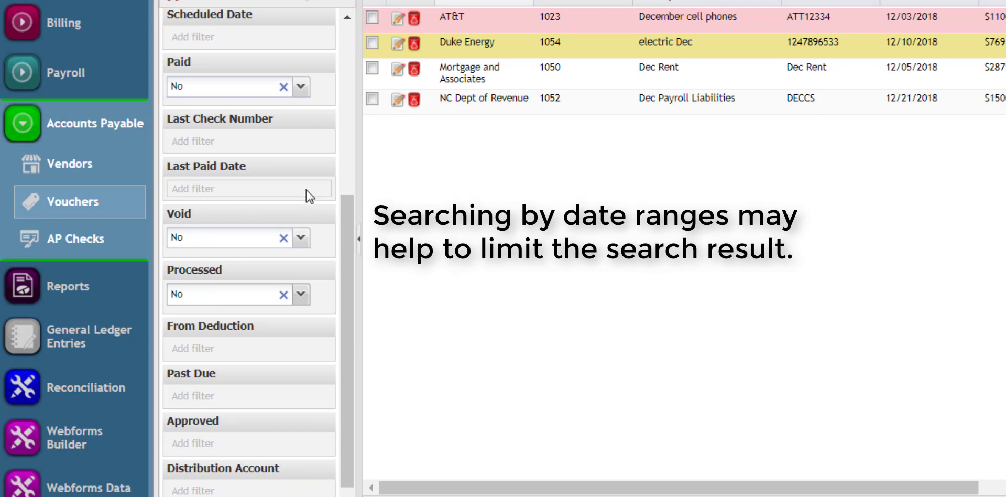
drag(350, 215, 354, 84)
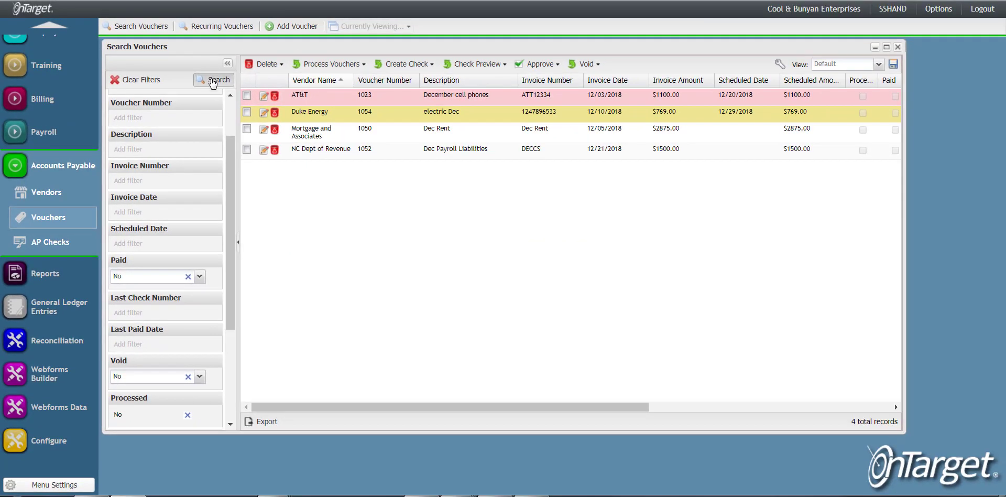
click(211, 81)
Select the AT&T and Duke Energy vouchers and process vouchers using the From All option.
scroll(226, 195, down, 1)
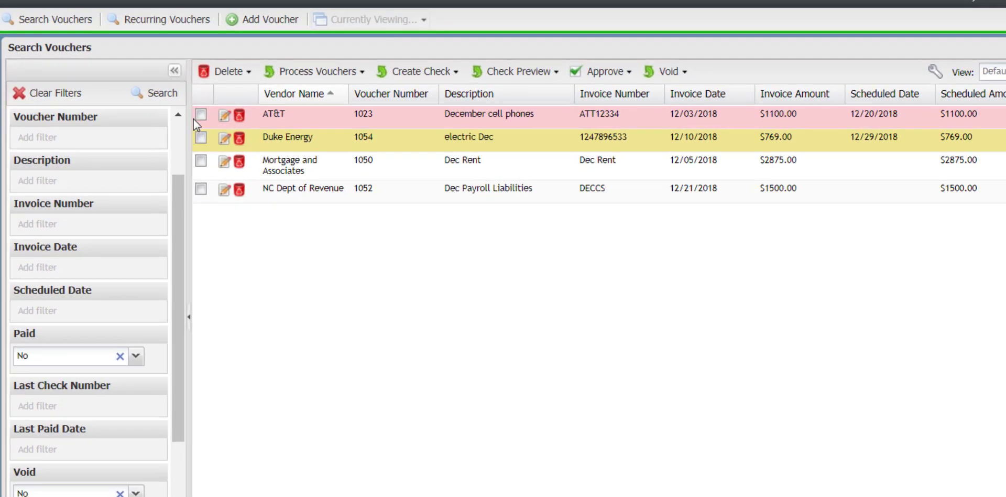
click(246, 95)
click(202, 138)
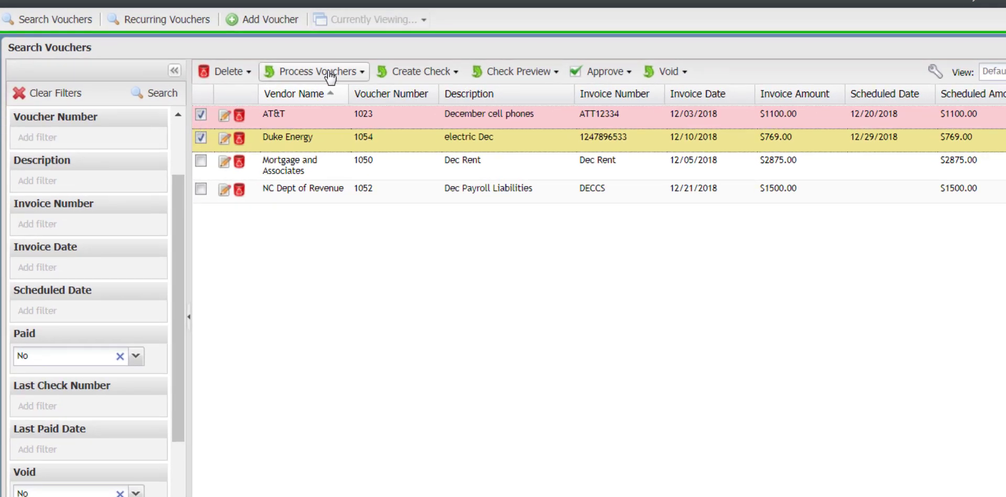
click(359, 72)
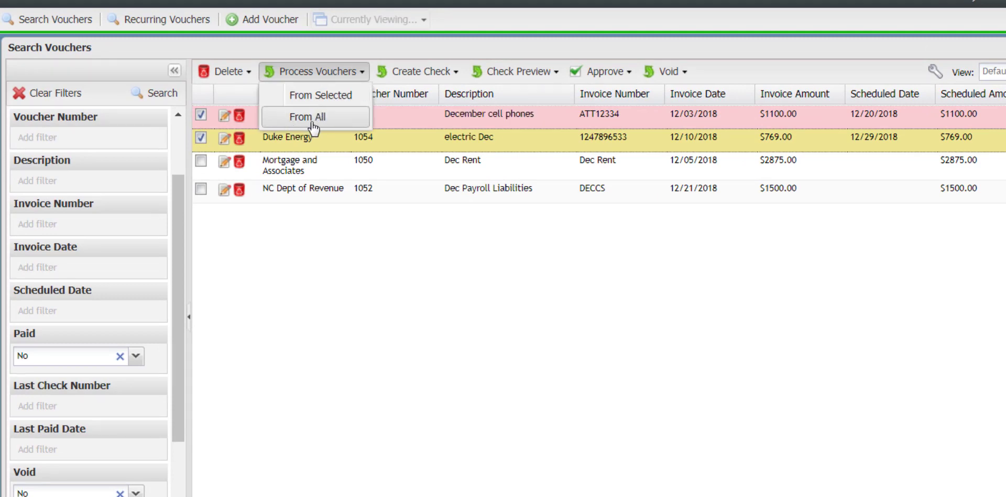
click(424, 299)
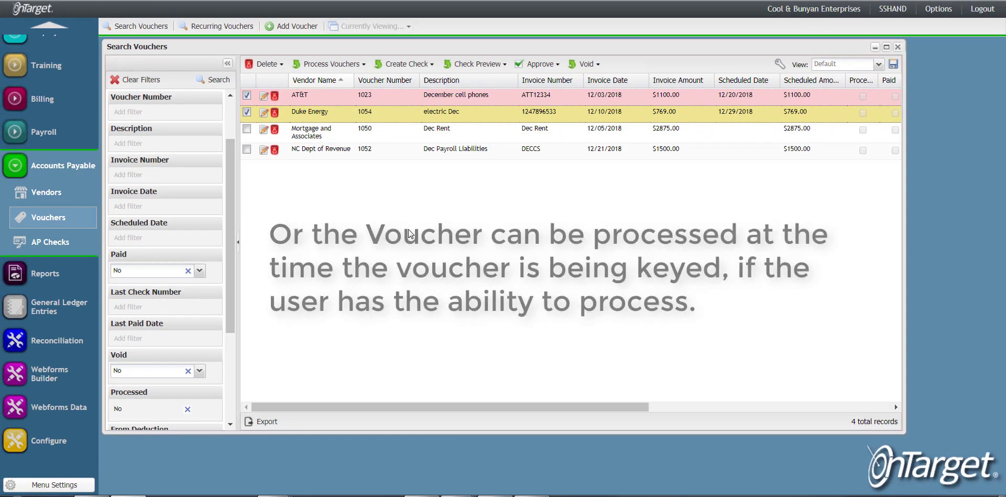
Open the Mortgage and Associates Dec Rent voucher, save and process it, and close it.
double_click(374, 136)
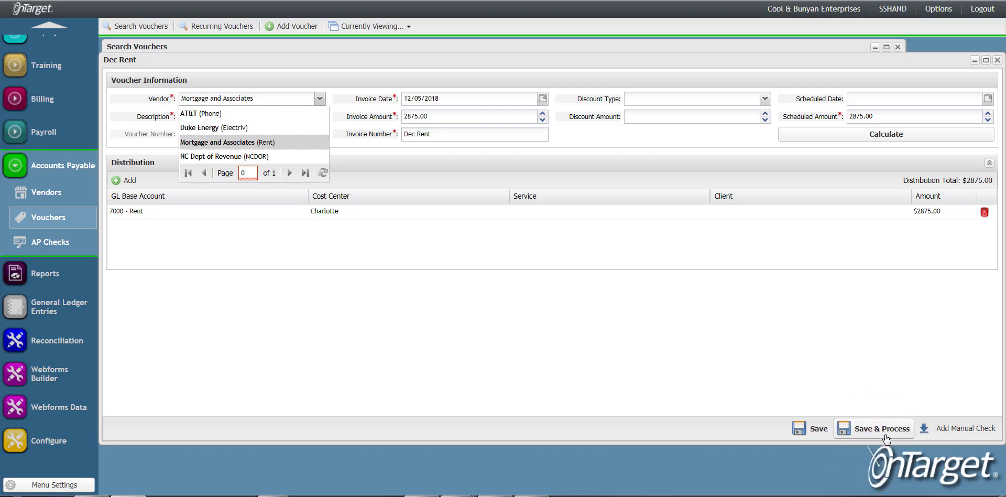
click(885, 438)
click(997, 60)
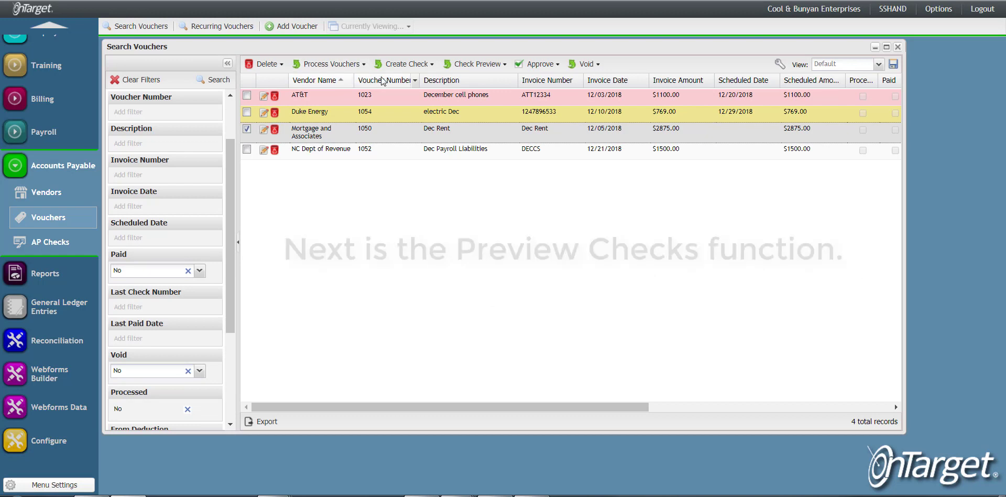
Generate a check preview for the vouchers using cash account 1000 - Cash-BB&T.
click(505, 66)
click(492, 100)
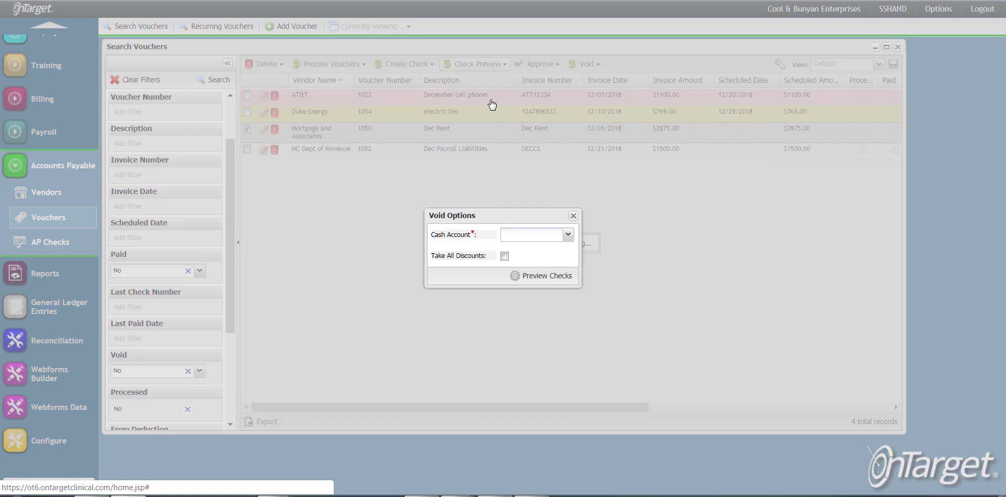
click(568, 235)
click(530, 250)
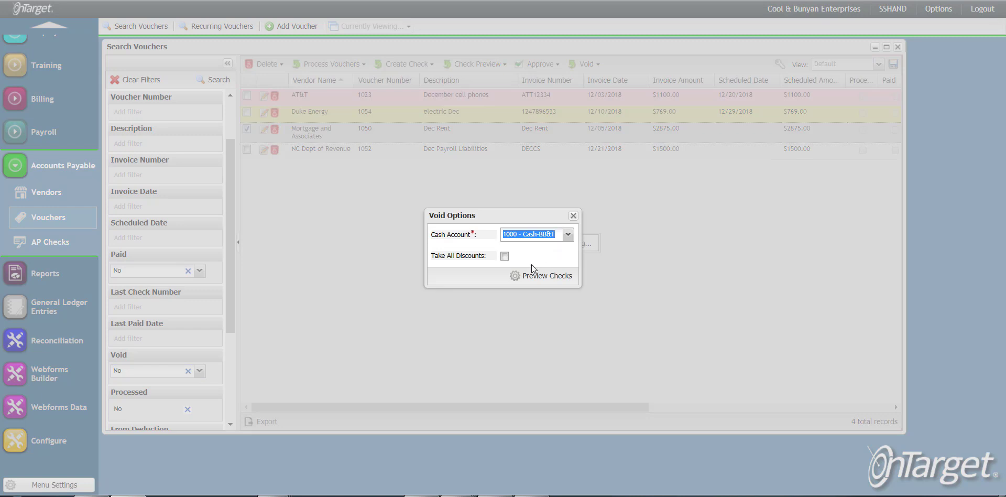
click(542, 276)
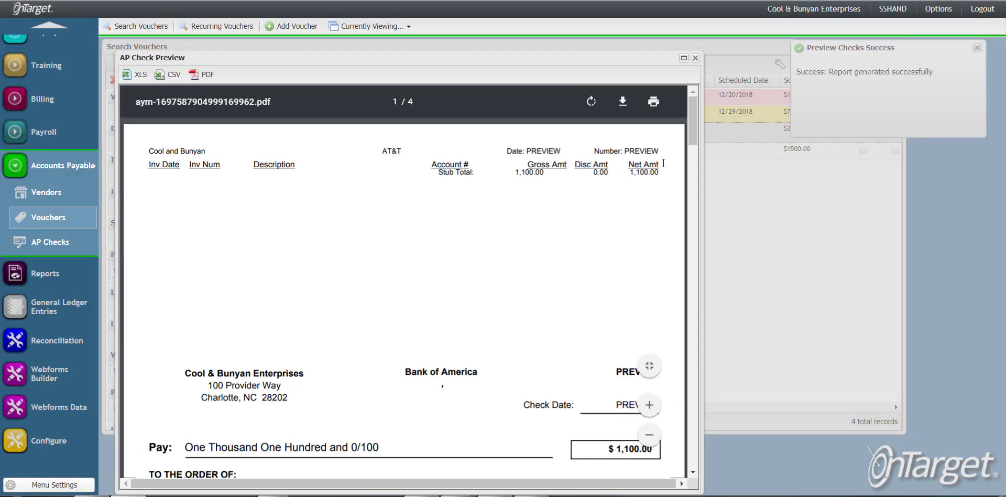
Scroll through the AP check preview pages and close the preview window.
scroll(692, 146, down, 2)
drag(692, 158, 682, 364)
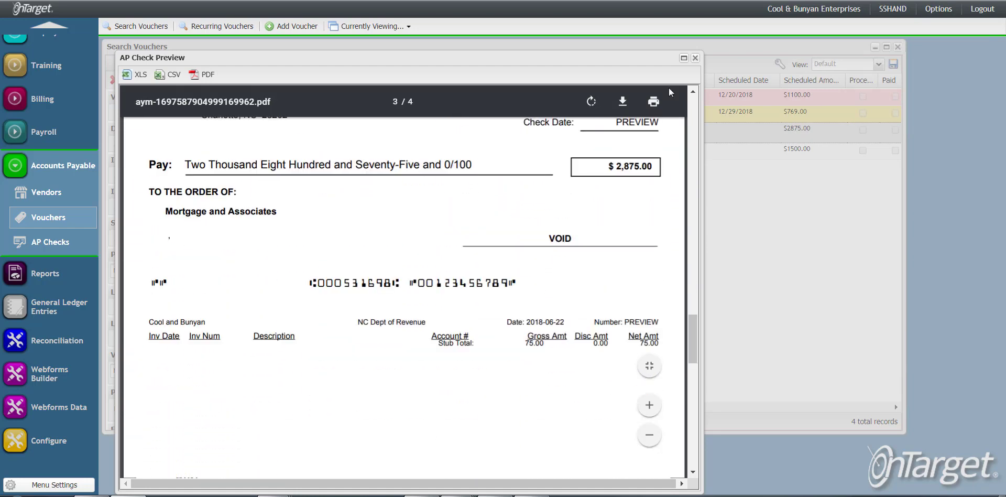
click(695, 58)
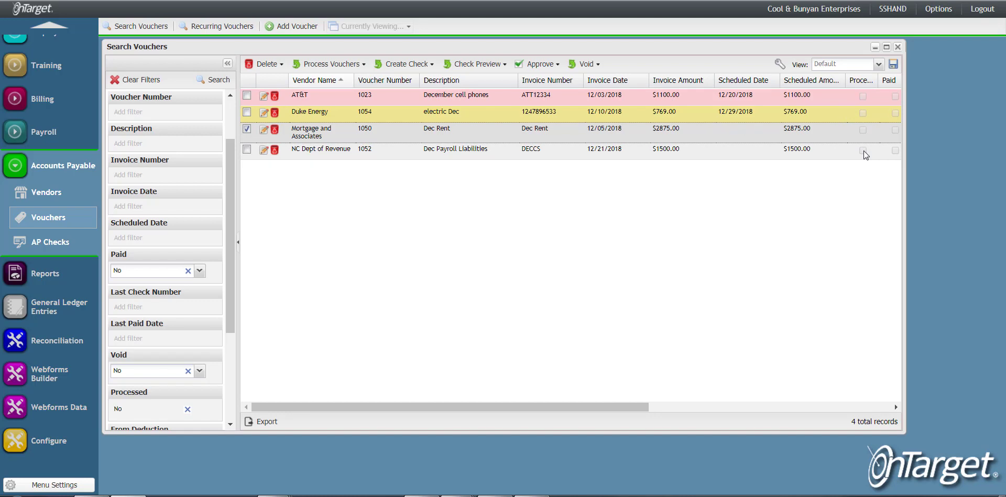
Change the Processed filter to Yes and search for processed vouchers.
click(204, 410)
click(148, 421)
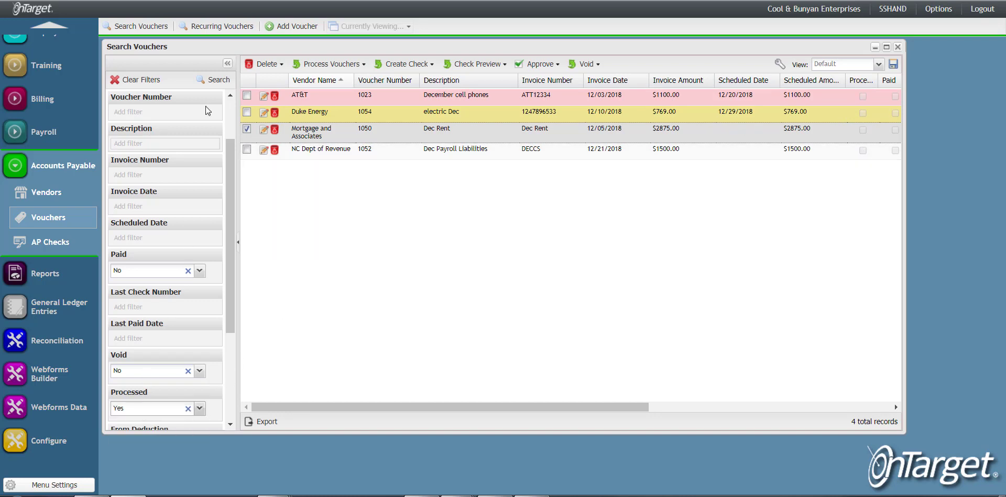
click(214, 79)
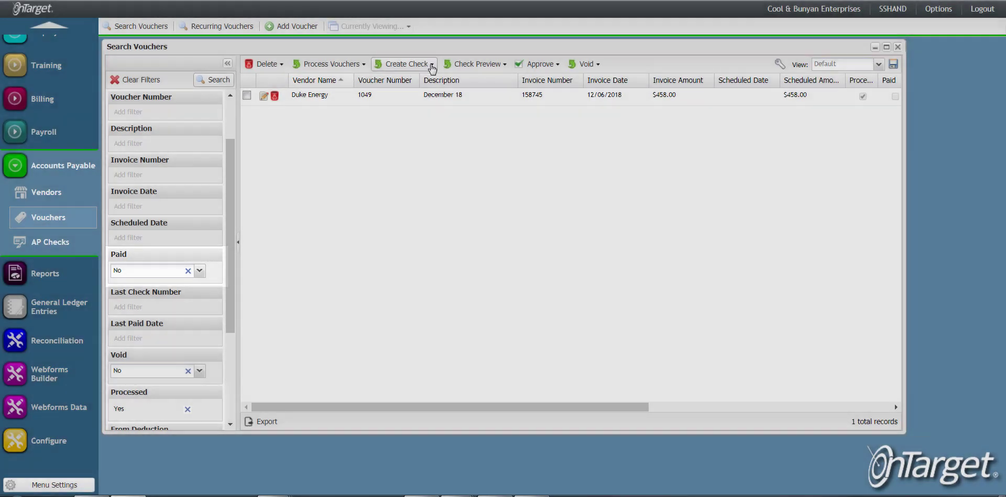
Create checks for the processed Duke Energy voucher with cash account 1000 - Cash-BB&T and posting date 12/28/2018.
click(428, 64)
click(419, 97)
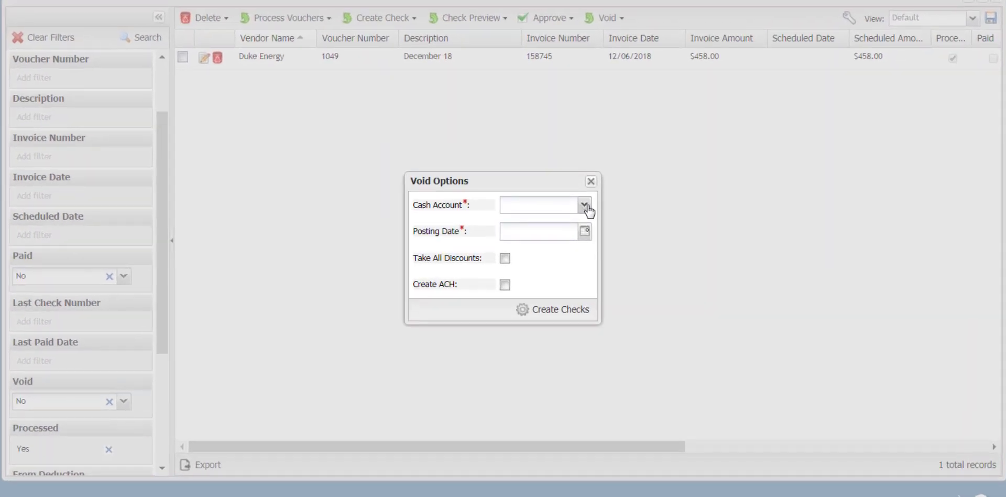
click(586, 205)
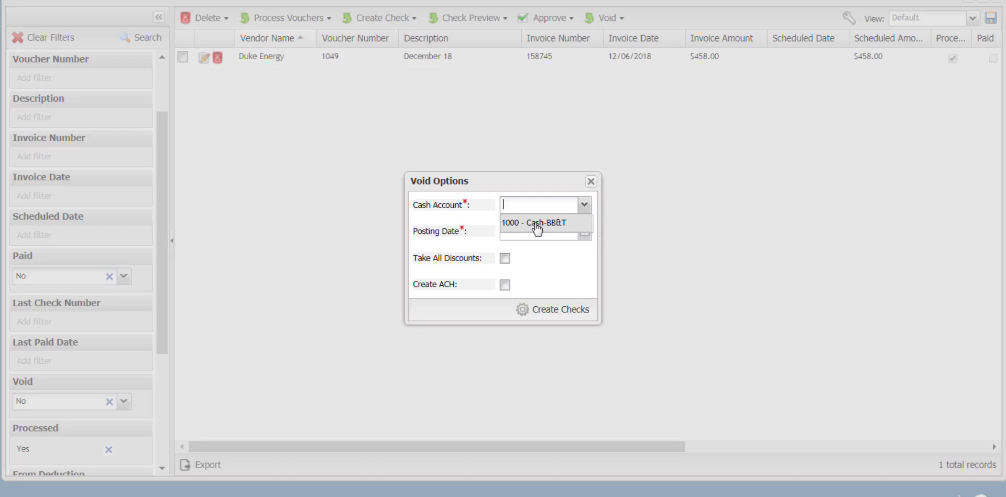
click(535, 225)
click(585, 231)
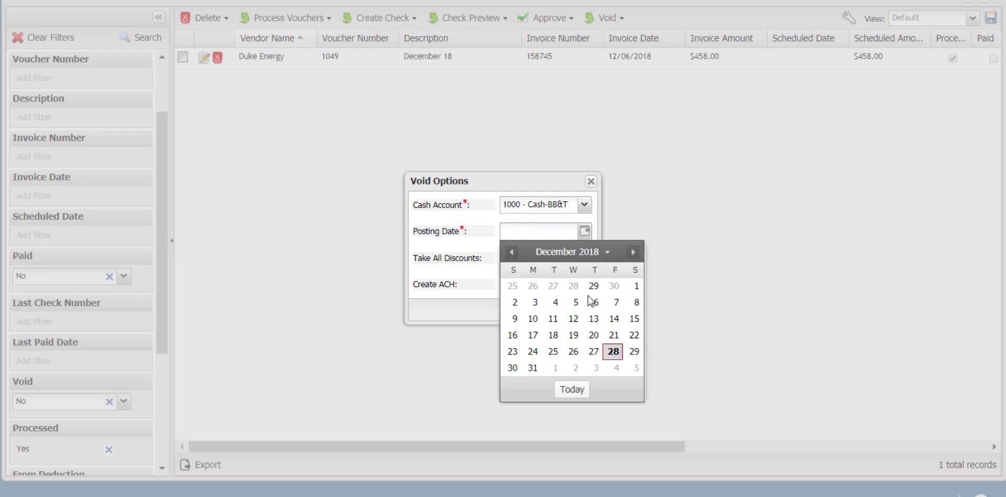
click(613, 352)
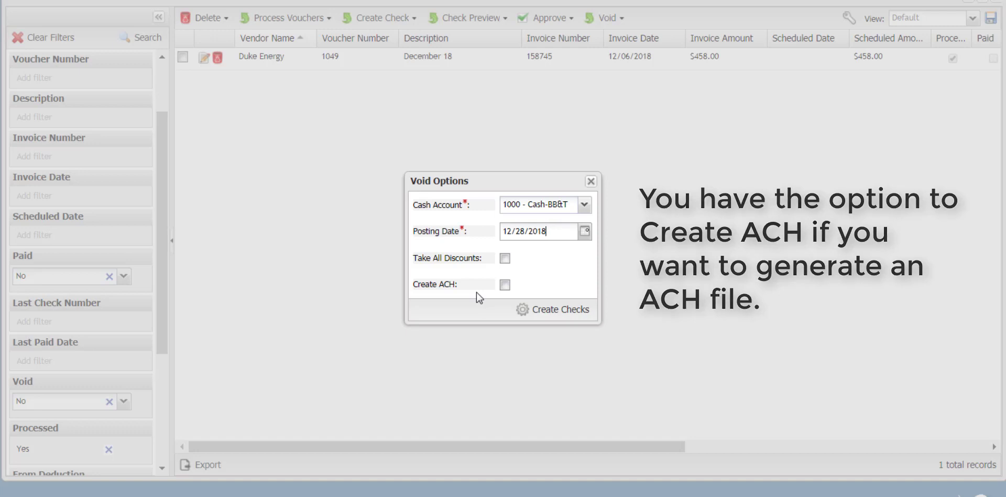
click(553, 309)
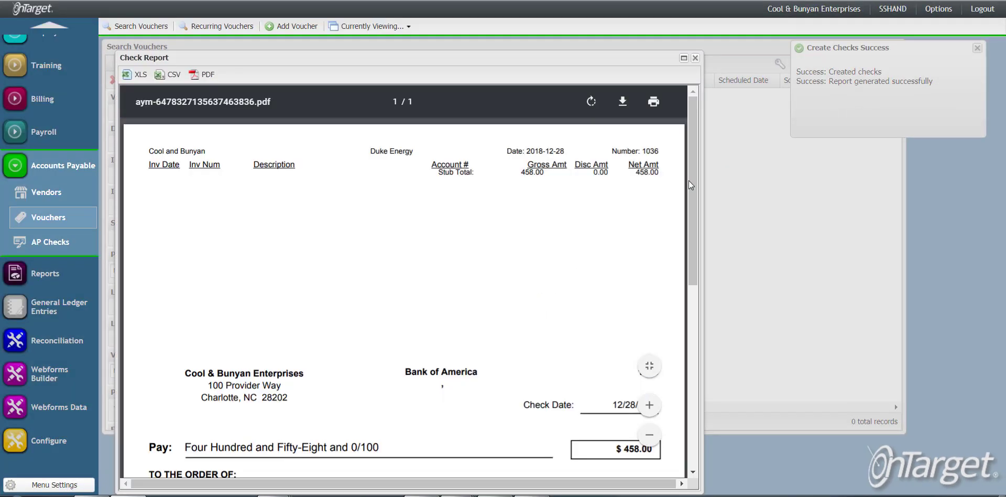
Scroll through the generated check report and close it.
scroll(689, 180, down, 2)
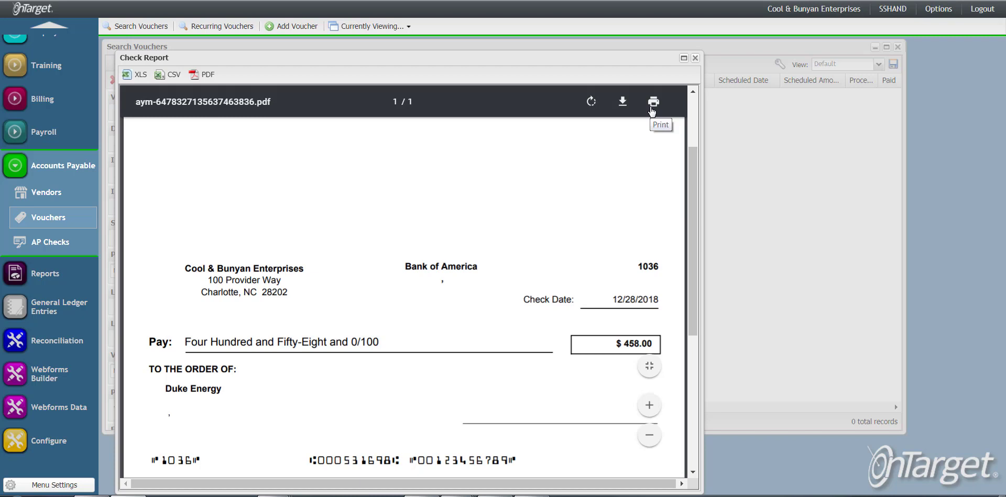
click(695, 58)
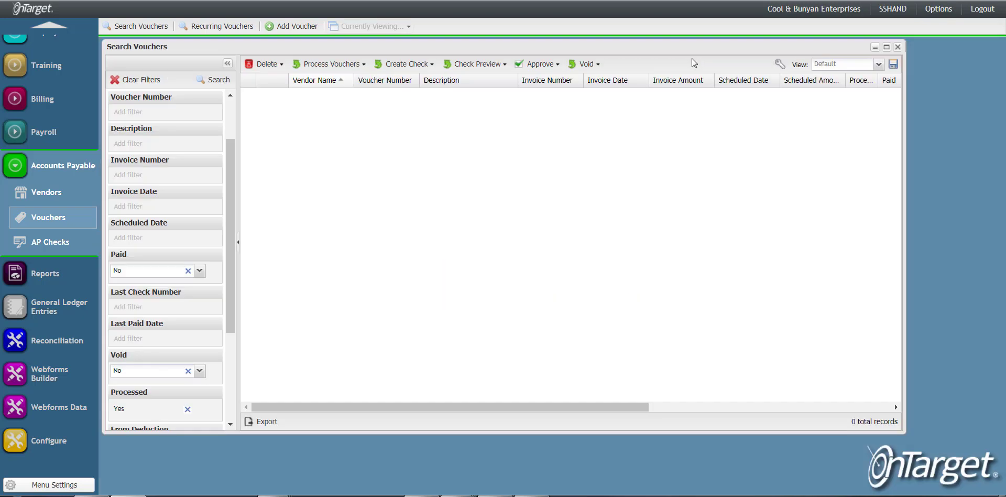
Open the Contact Support form from the options menu's Support entry.
click(937, 10)
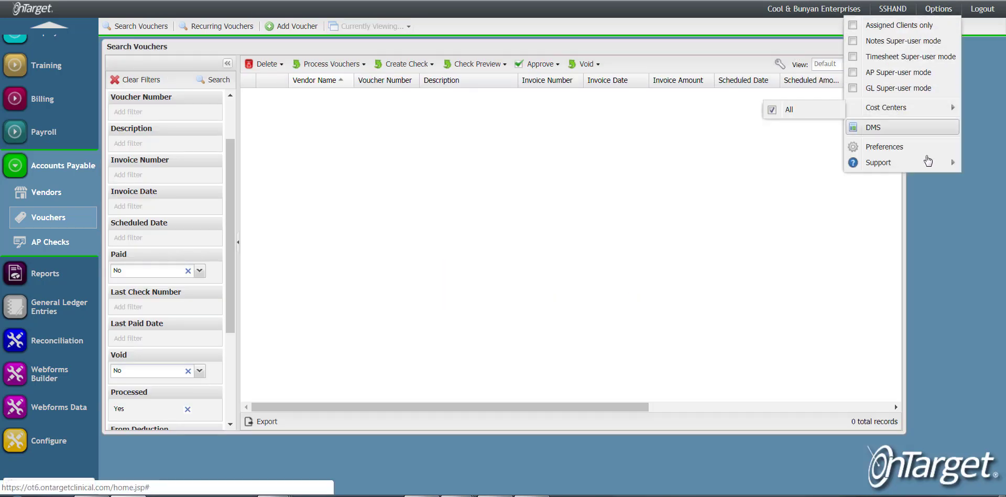
mouse_move(928, 160)
click(826, 173)
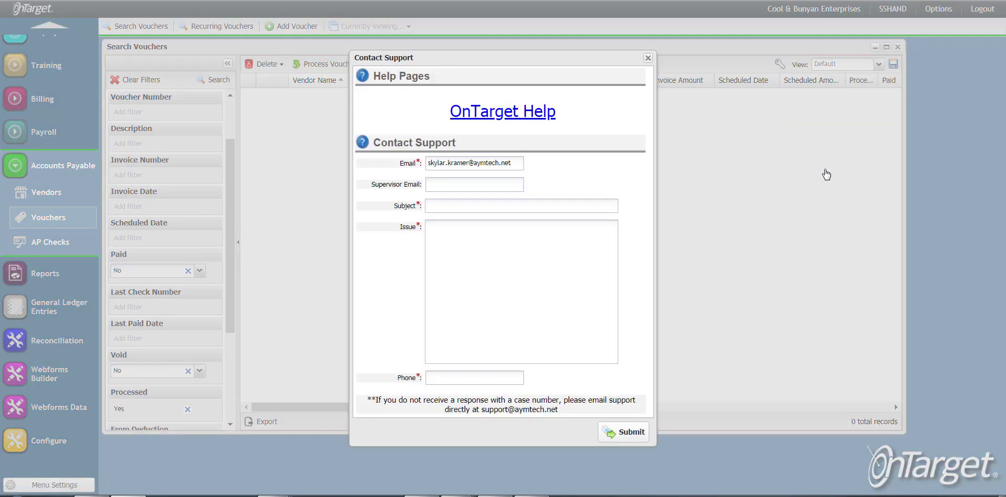